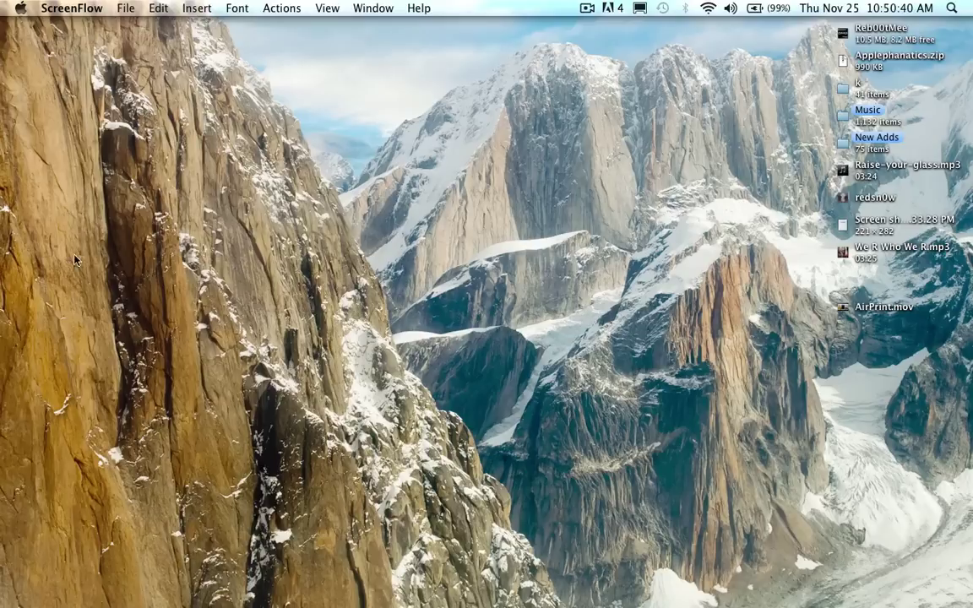
- Launch iDemo, mirror the wired iPod, and search Cydia for 'Screens' to find ScreenSplitr
drag(95, 145, 350, 382)
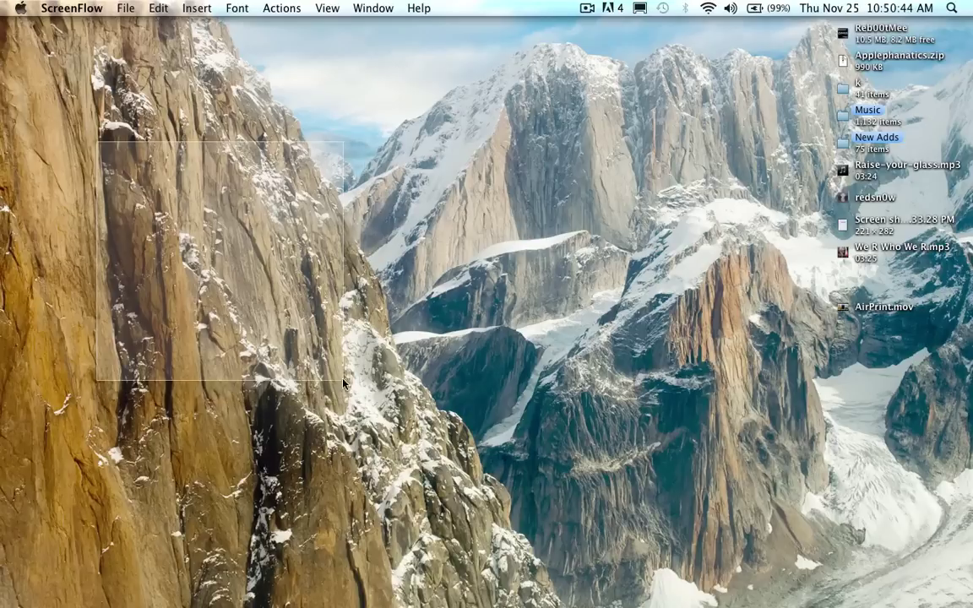
mouse_move(351, 382)
mouse_down()
mouse_move(311, 385)
mouse_move(270, 333)
mouse_up()
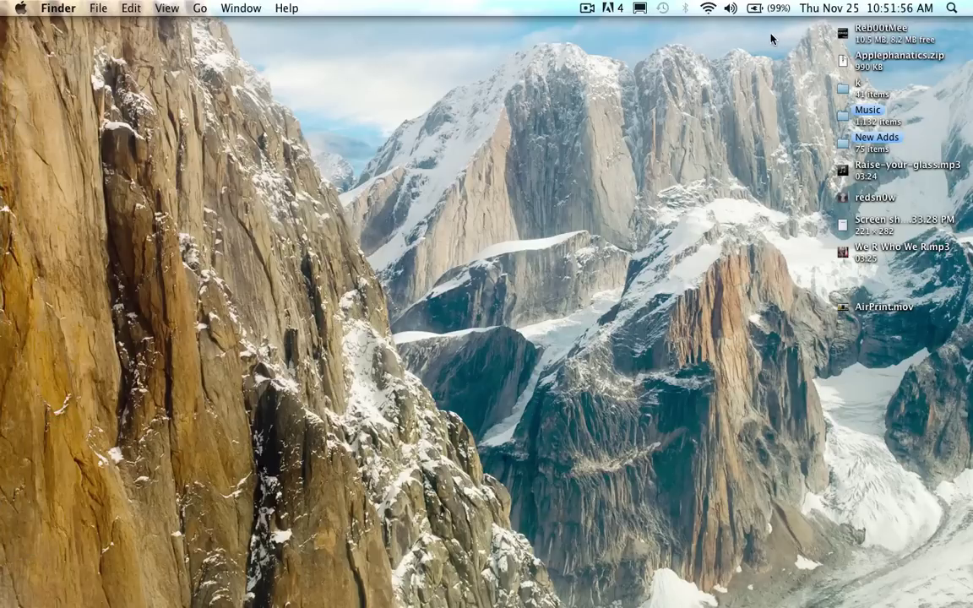
mouse_move(753, 31)
mouse_down()
mouse_move(817, 193)
mouse_move(831, 197)
mouse_up()
click(20, 418)
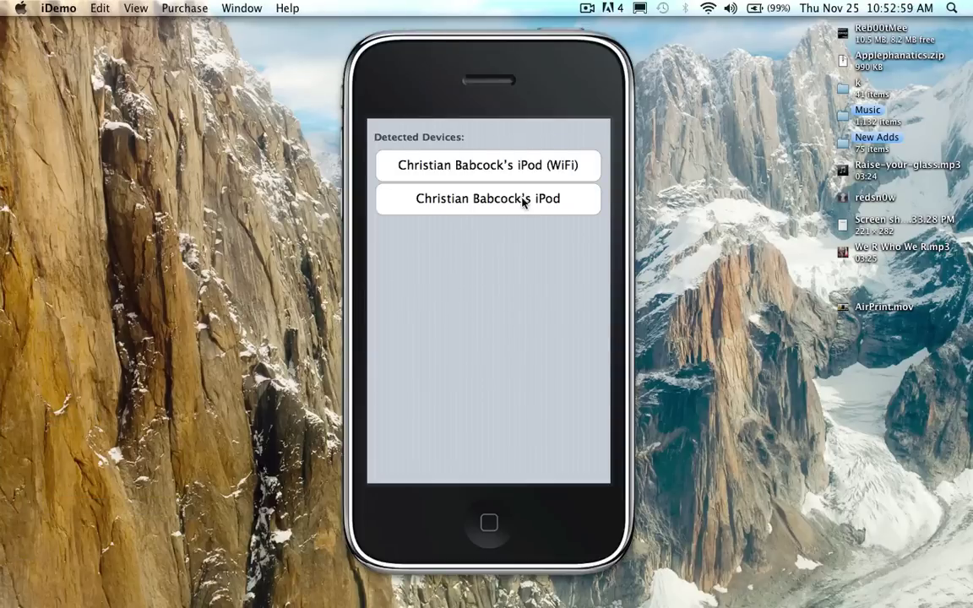
click(519, 199)
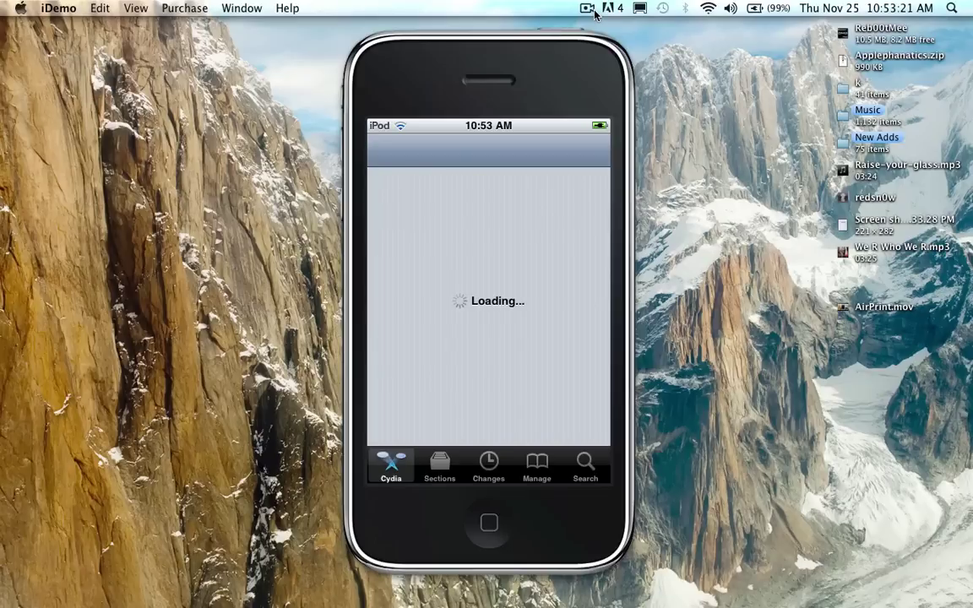
click(587, 7)
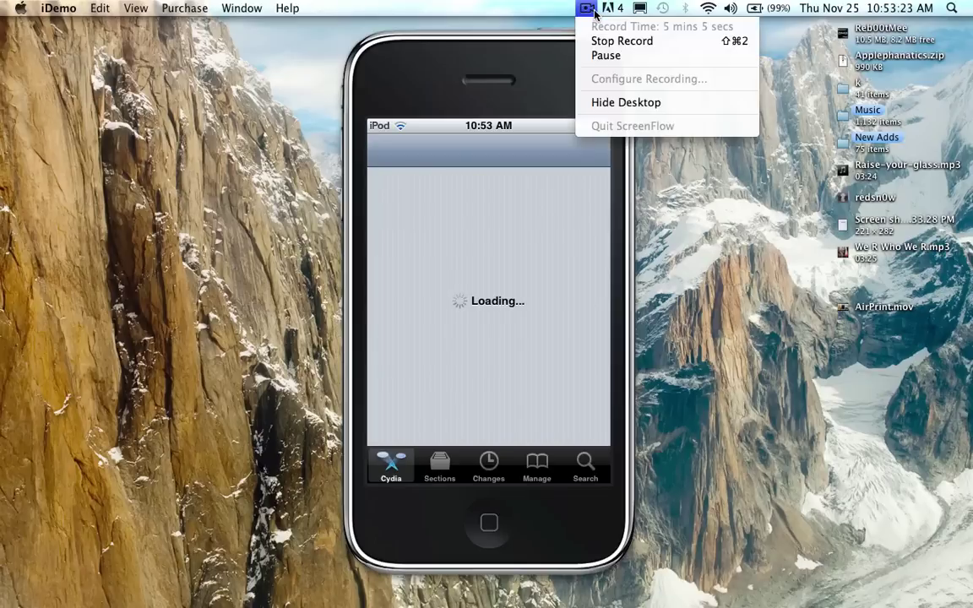
click(605, 55)
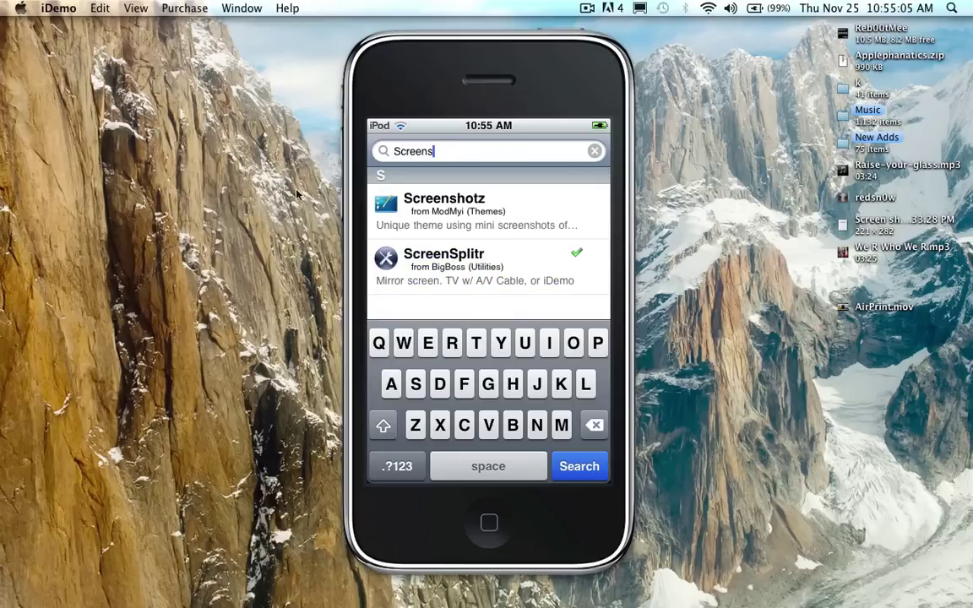
- Open ScreenSplitr's package details and bring up its reinstall or remove choices
click(478, 265)
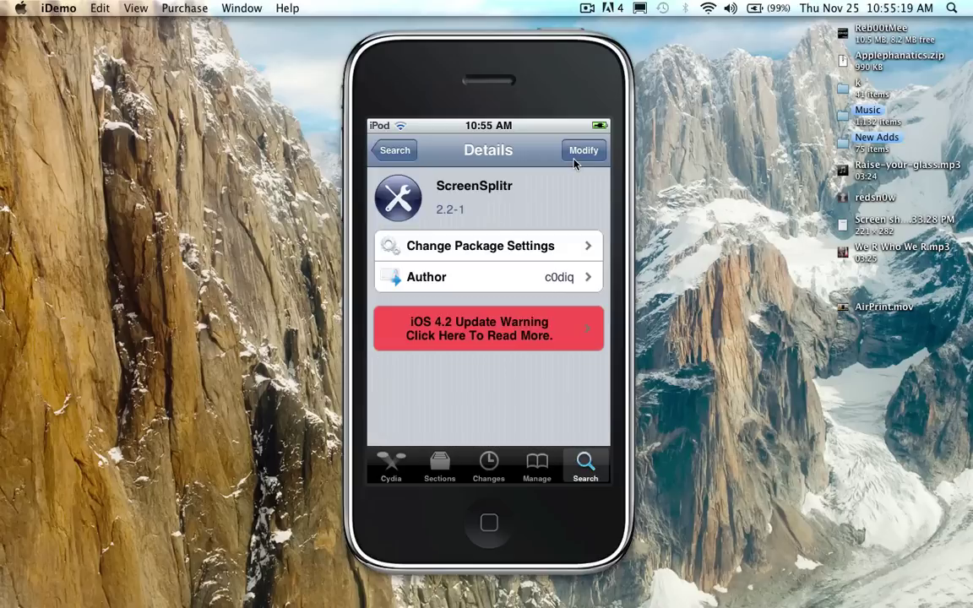
click(575, 158)
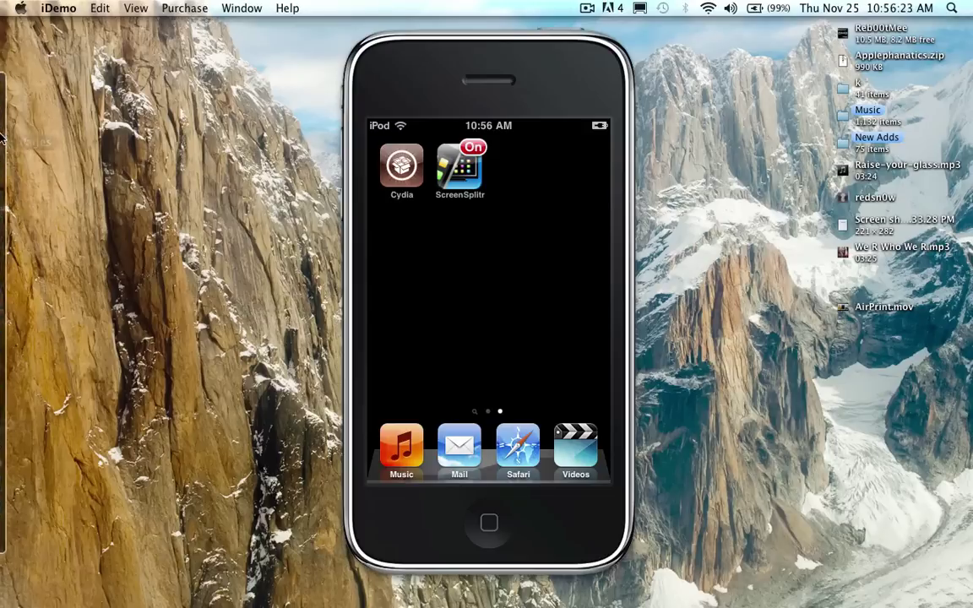
mouse_move(19, 394)
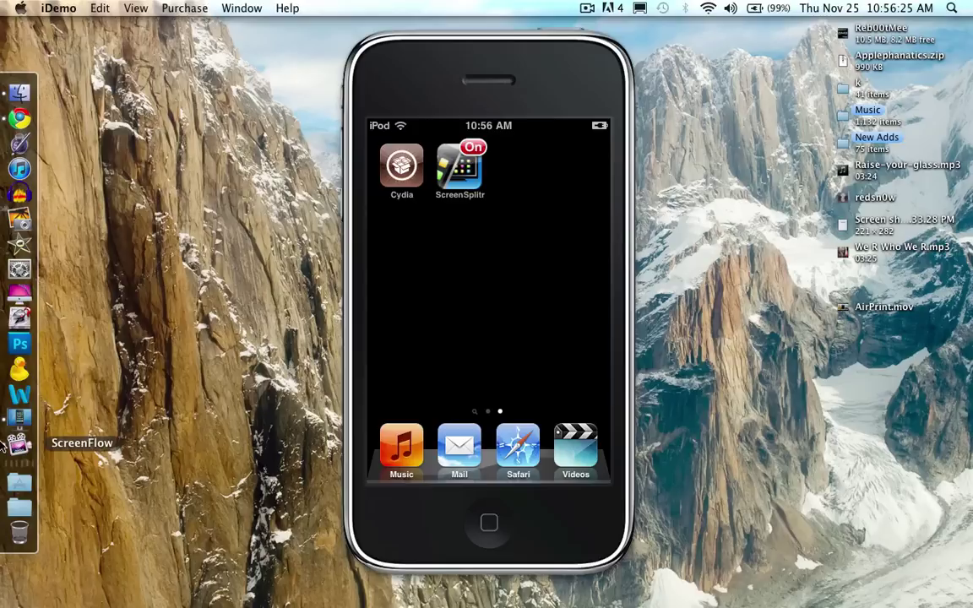
click(20, 416)
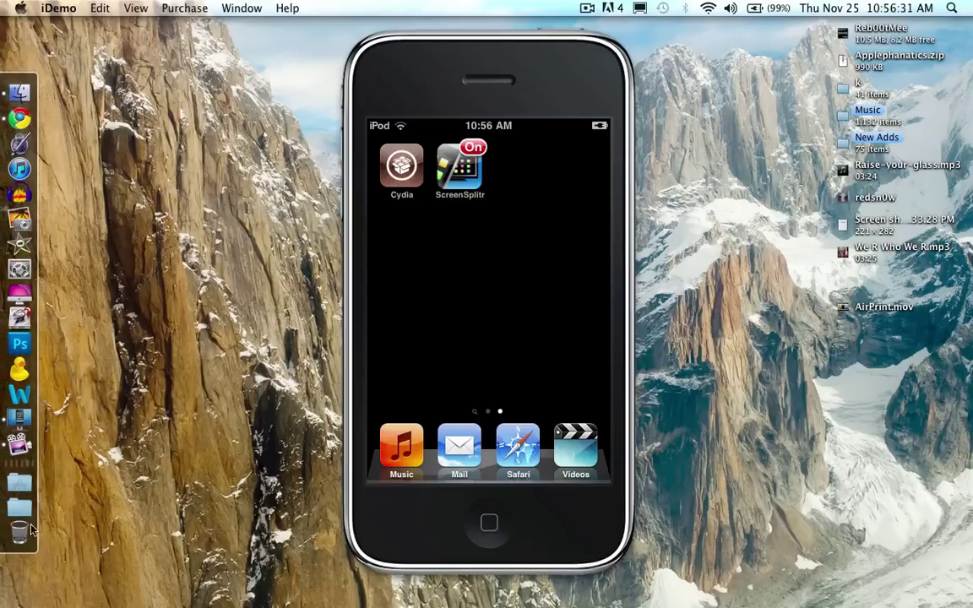
right_click(19, 418)
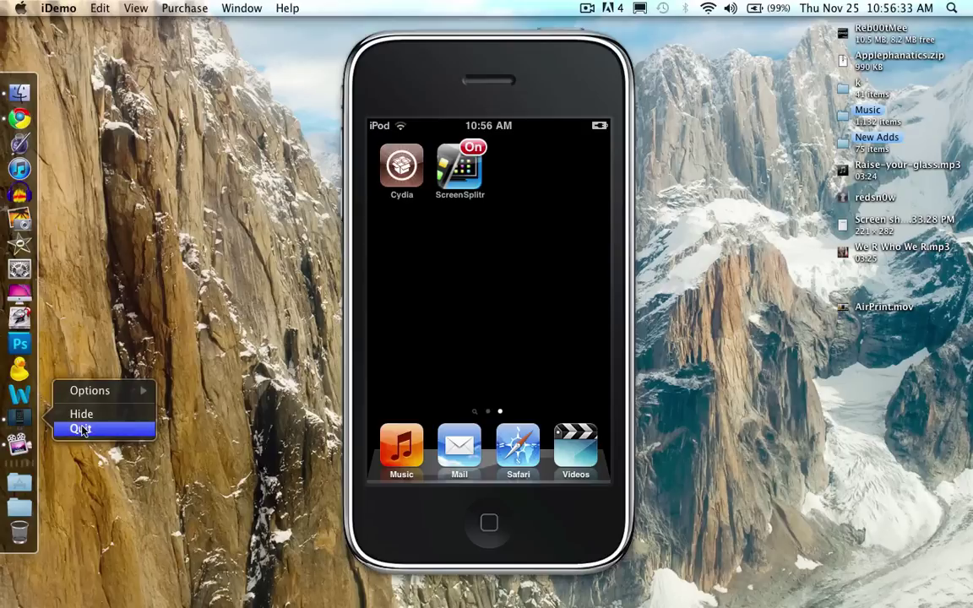
click(80, 417)
click(19, 418)
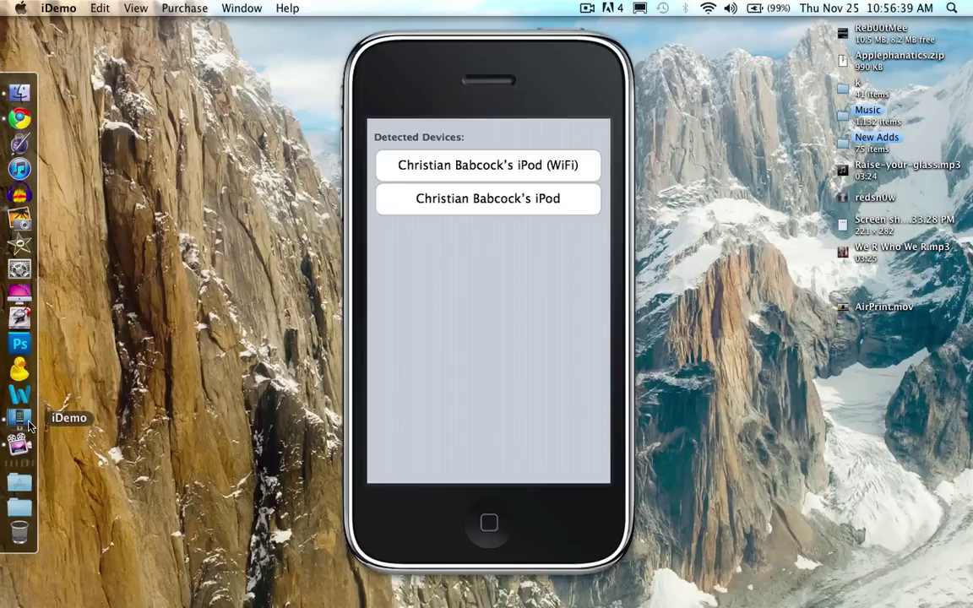
click(463, 201)
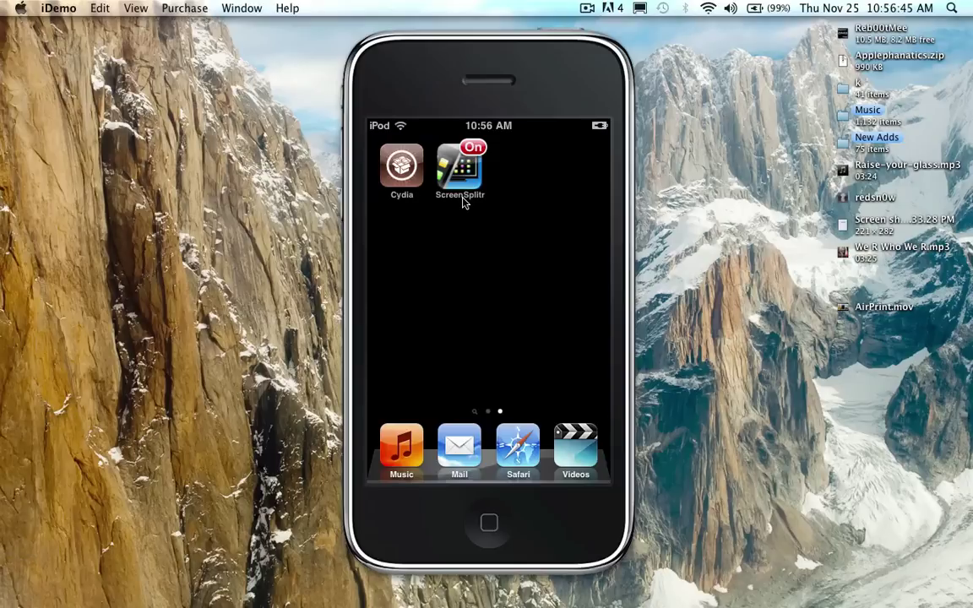